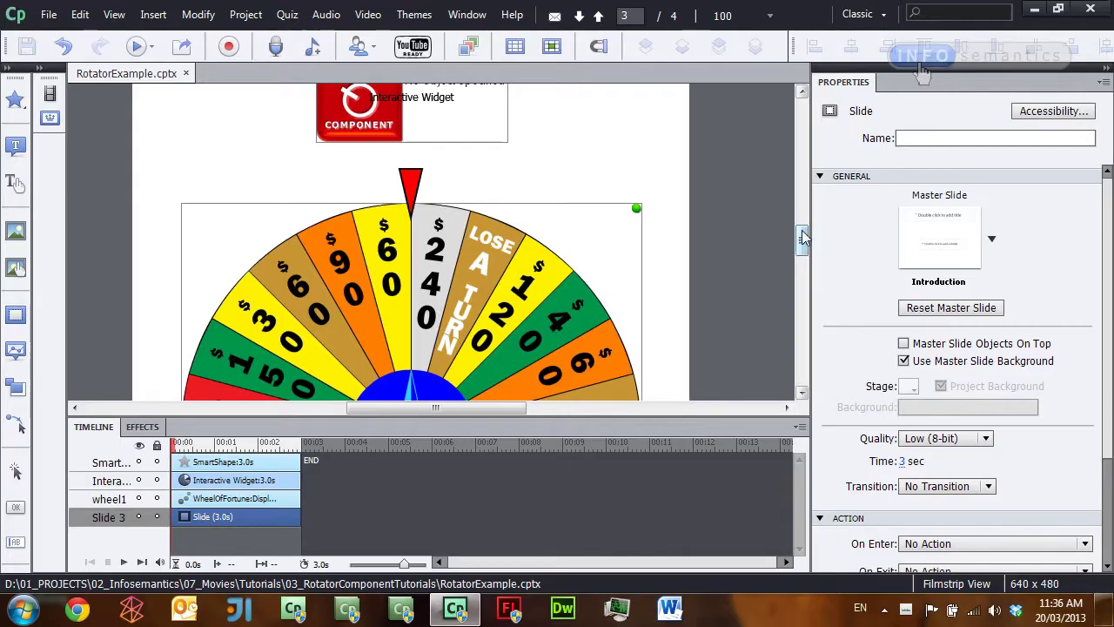
Configure the Rotator widget on slide 3 to rotate the object wheel1 around its centre registration point.
mouse_move(801, 235)
left_mouse_down()
mouse_move(802, 271)
mouse_move(799, 224)
mouse_move(799, 247)
left_mouse_up()
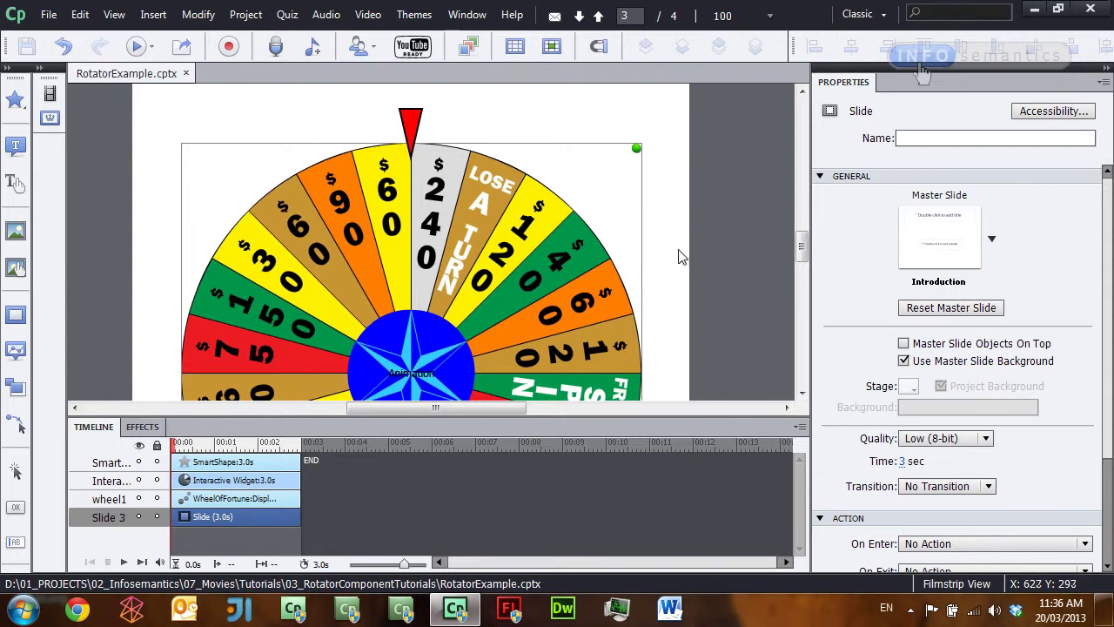
left_click(462, 270)
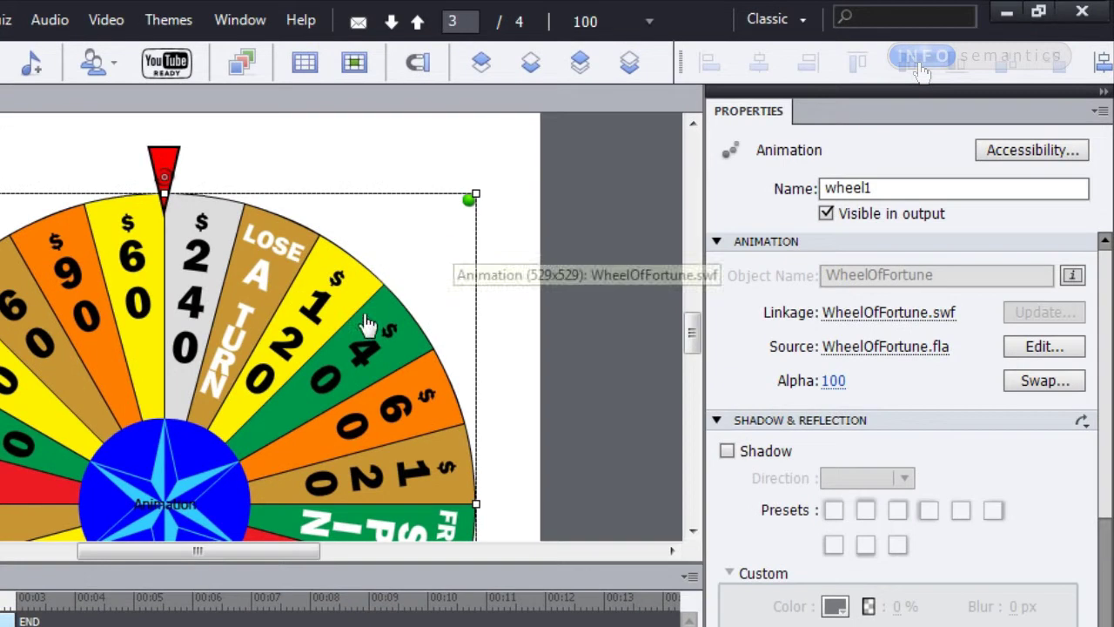
left_click(520, 303)
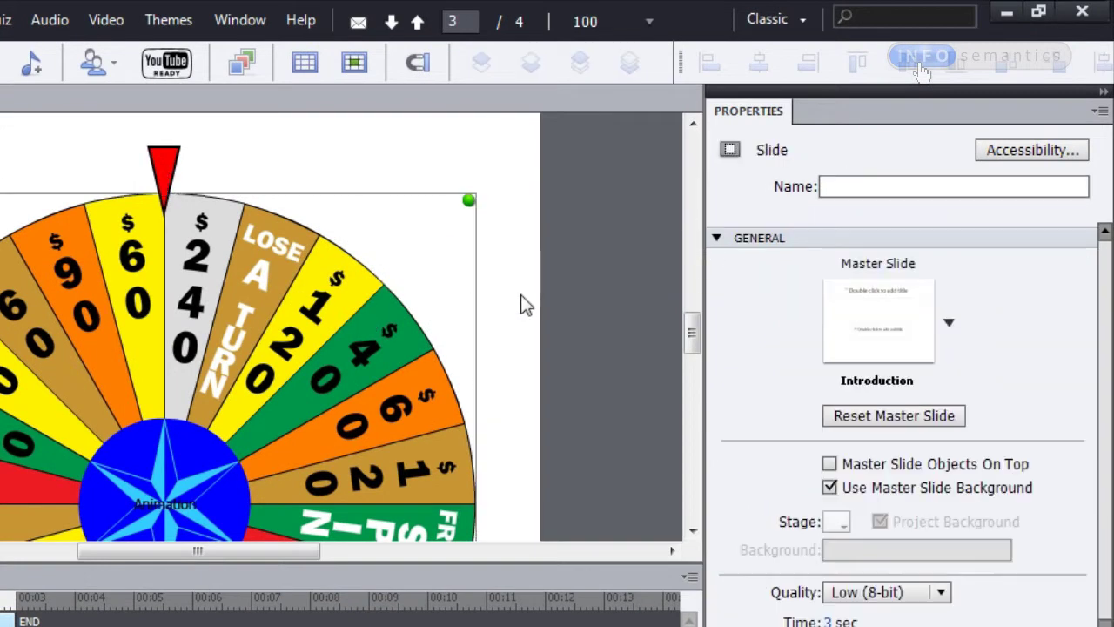
scroll(518, 304, "up", 4)
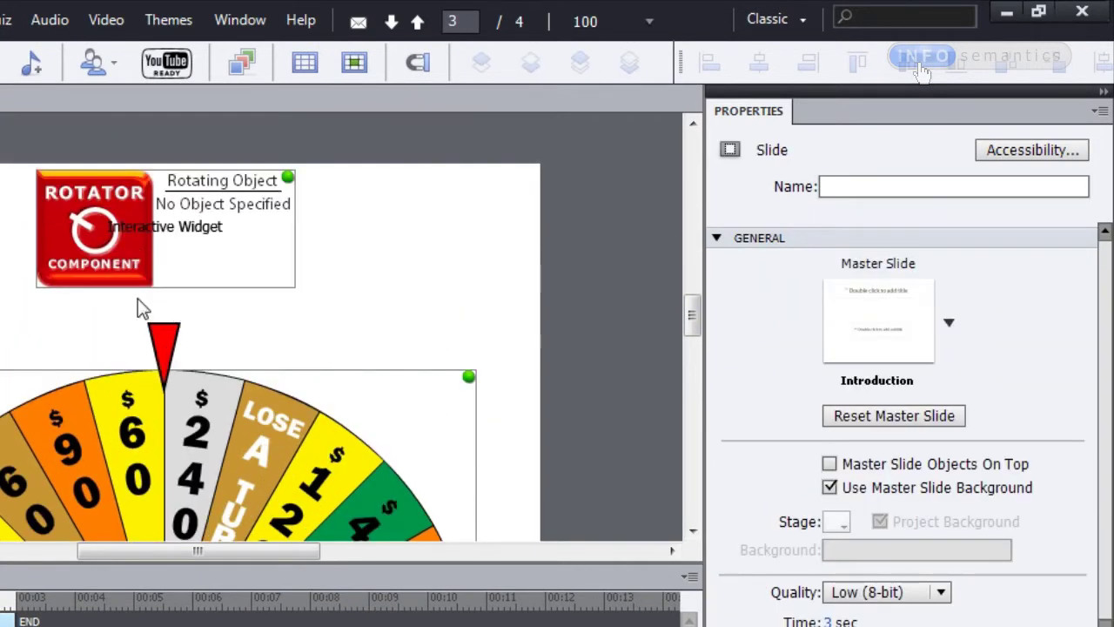
left_click(215, 263)
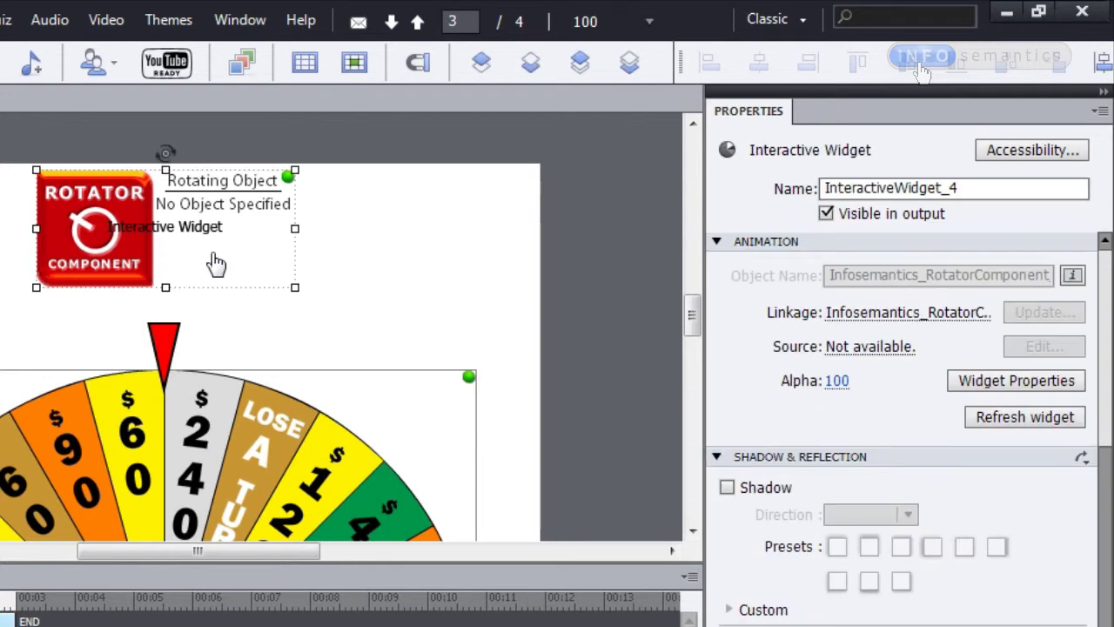
double_click(212, 251)
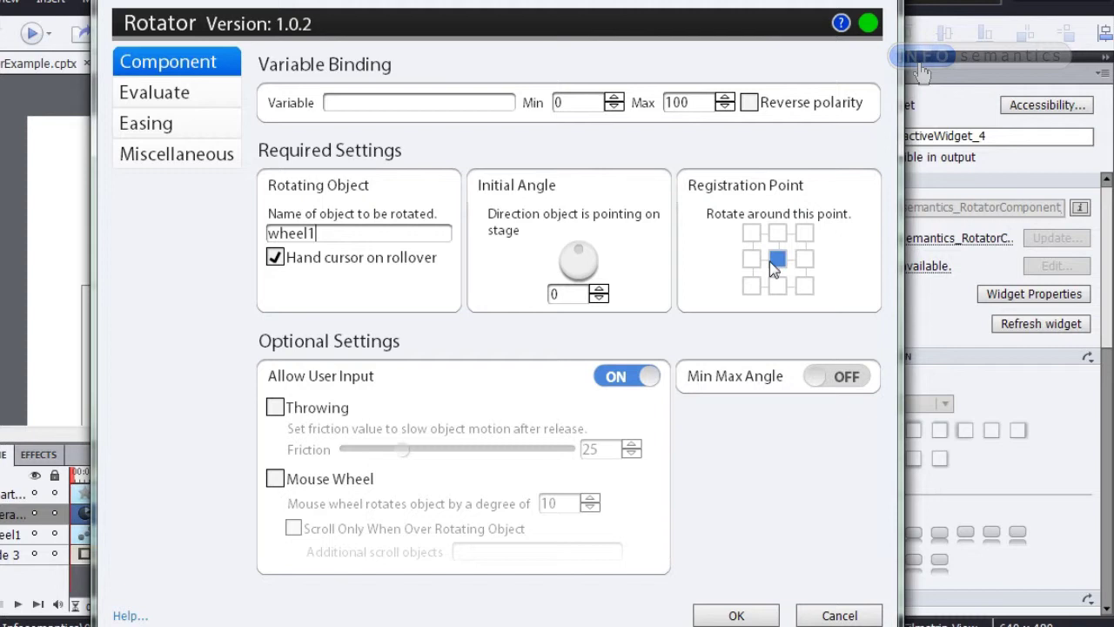
left_click(737, 615)
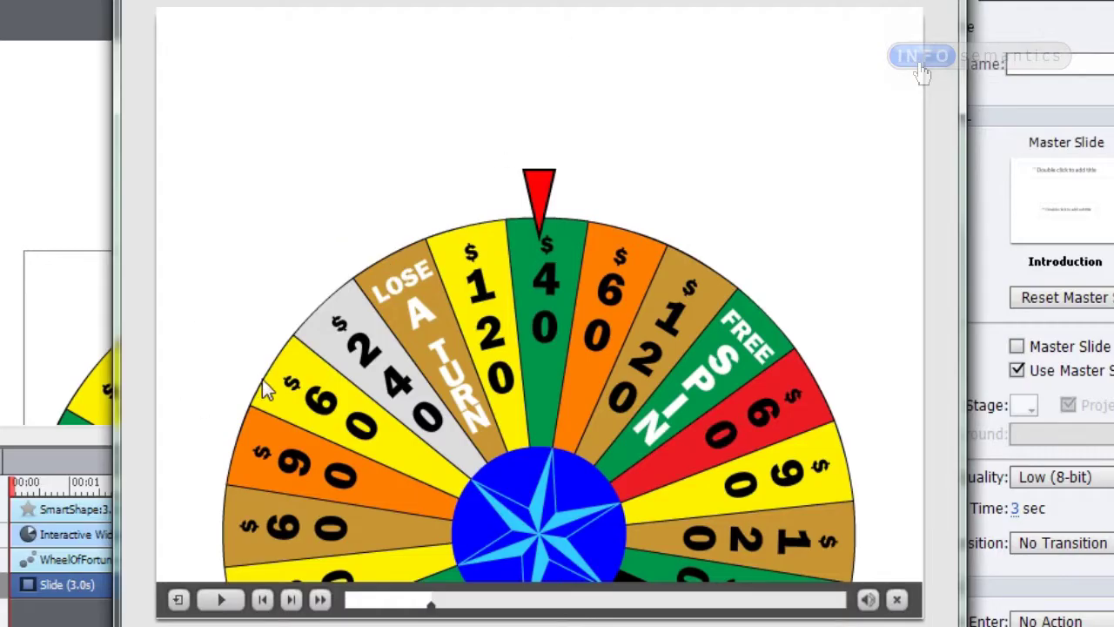
Test rotating the wheel by hand in both directions in the slide preview, and close the preview.
left_click_drag(266, 390, 371, 88)
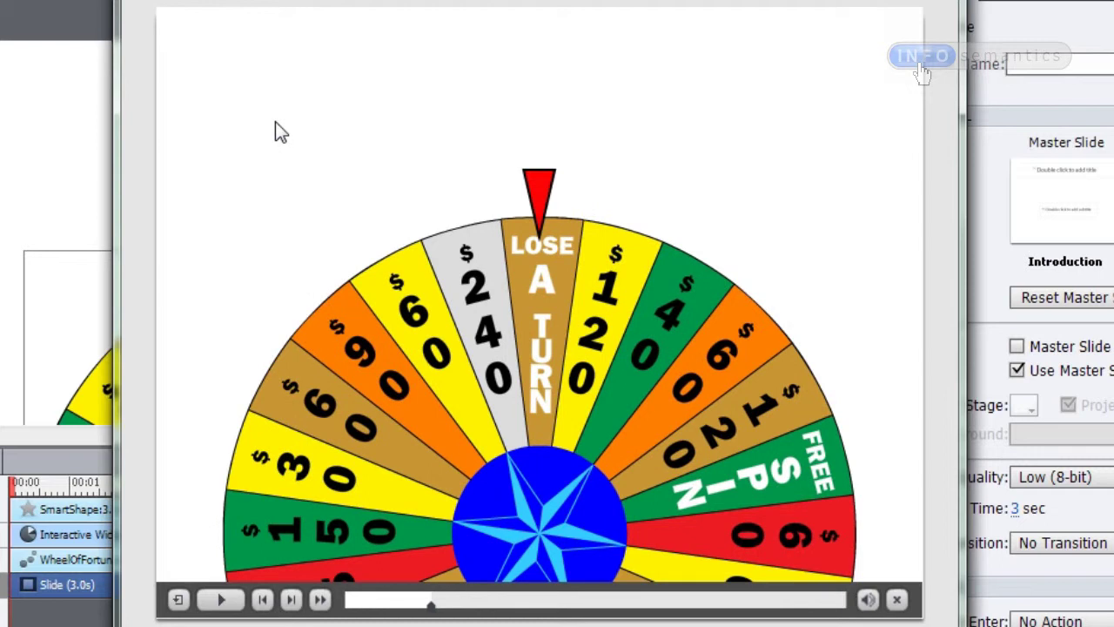
mouse_move(414, 304)
left_mouse_down()
mouse_move(318, 400)
mouse_move(253, 443)
mouse_move(237, 538)
left_mouse_up()
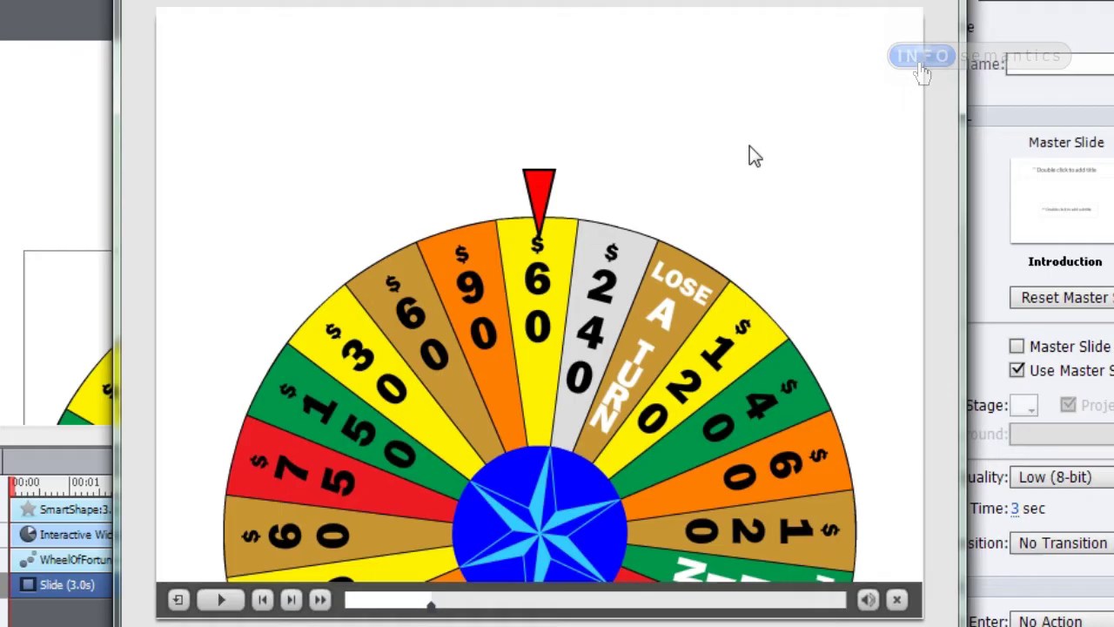
left_click(291, 447)
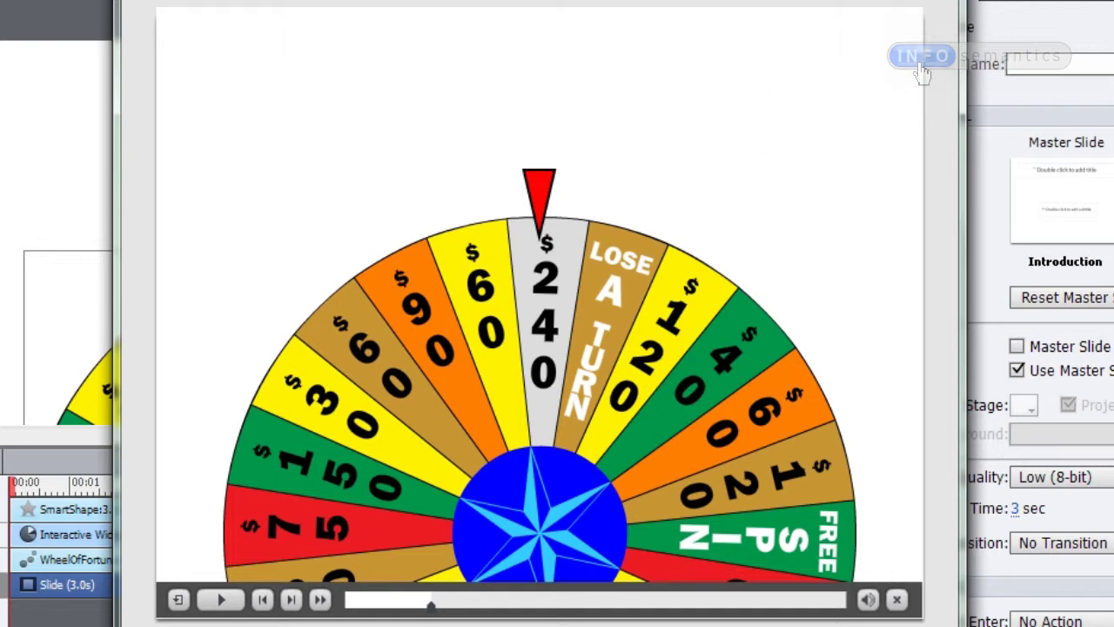
key("Escape")
Enable Throwing in the wheel's Rotator settings and test throwing the wheel in the preview.
left_click(380, 114)
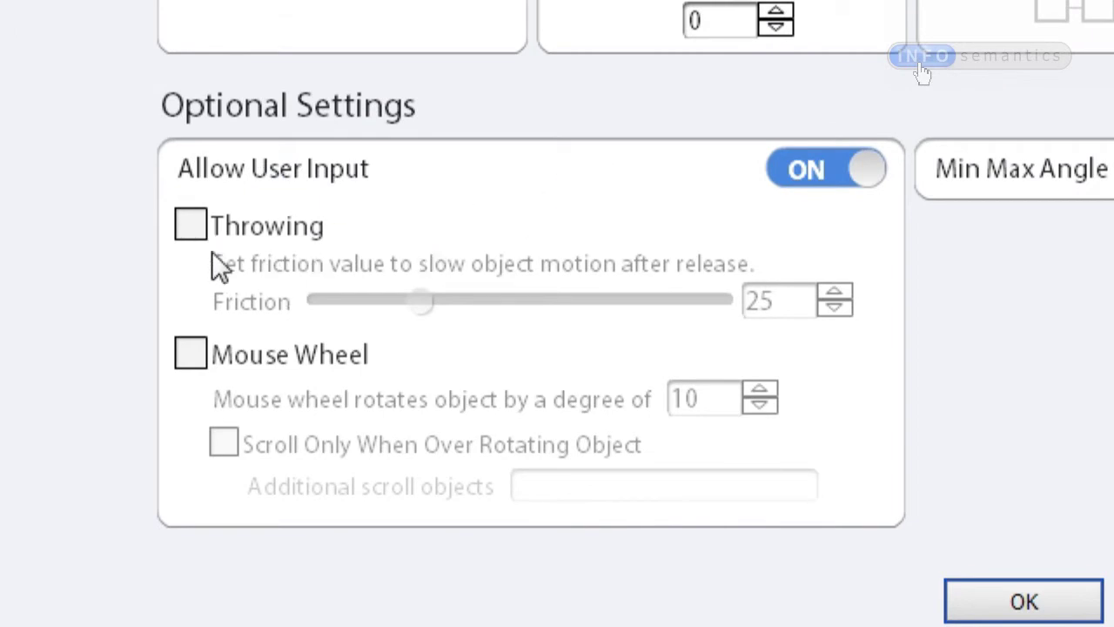
left_click(191, 228)
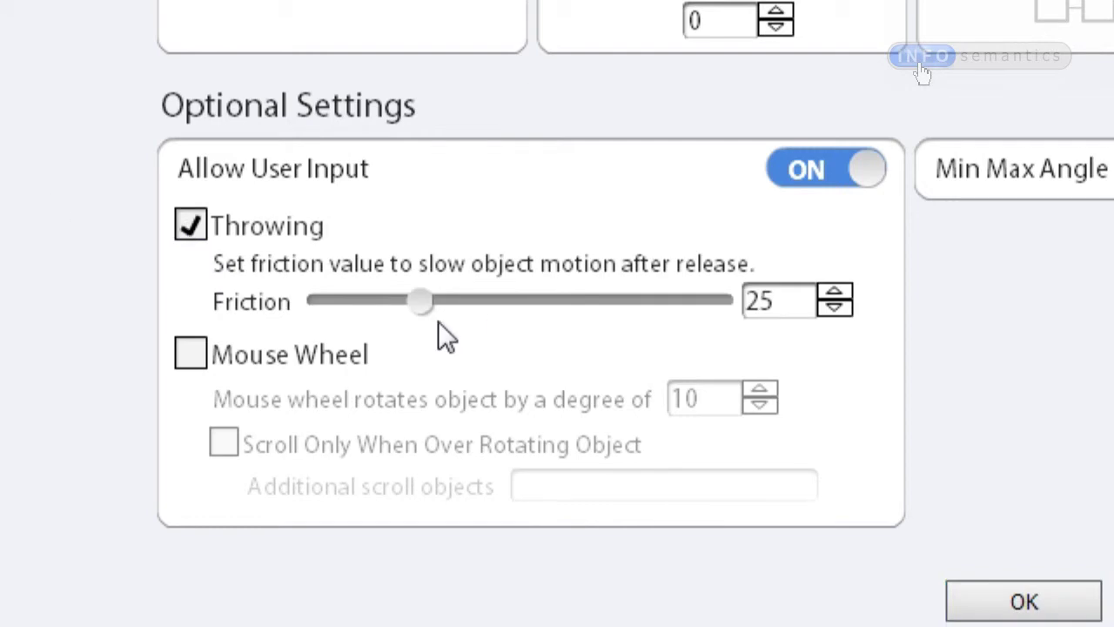
left_click(1029, 601)
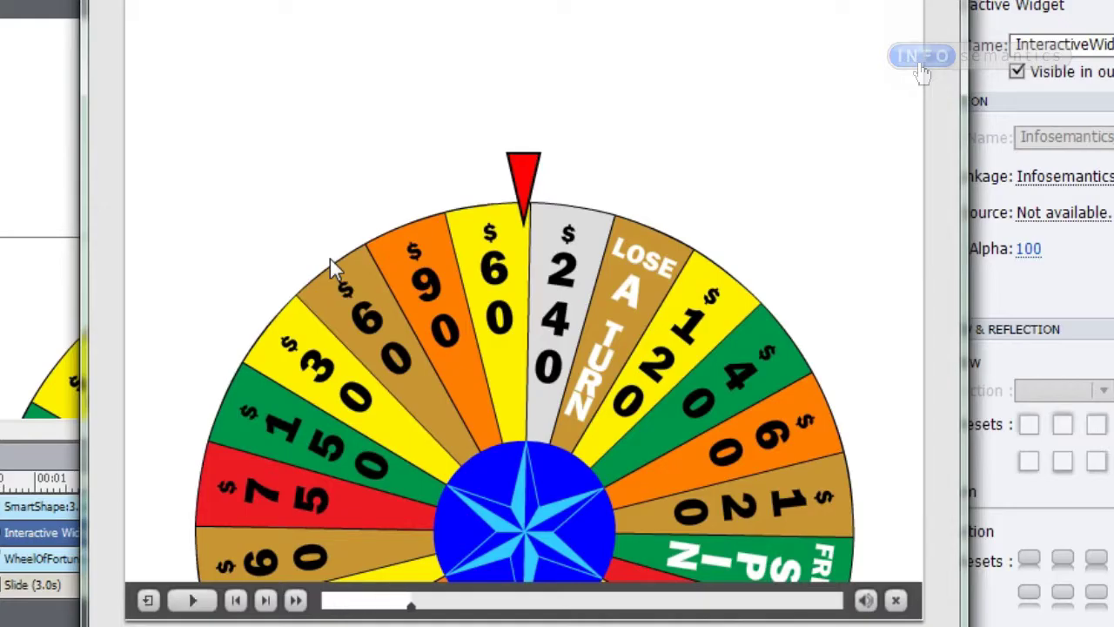
left_click_drag(249, 485, 223, 566)
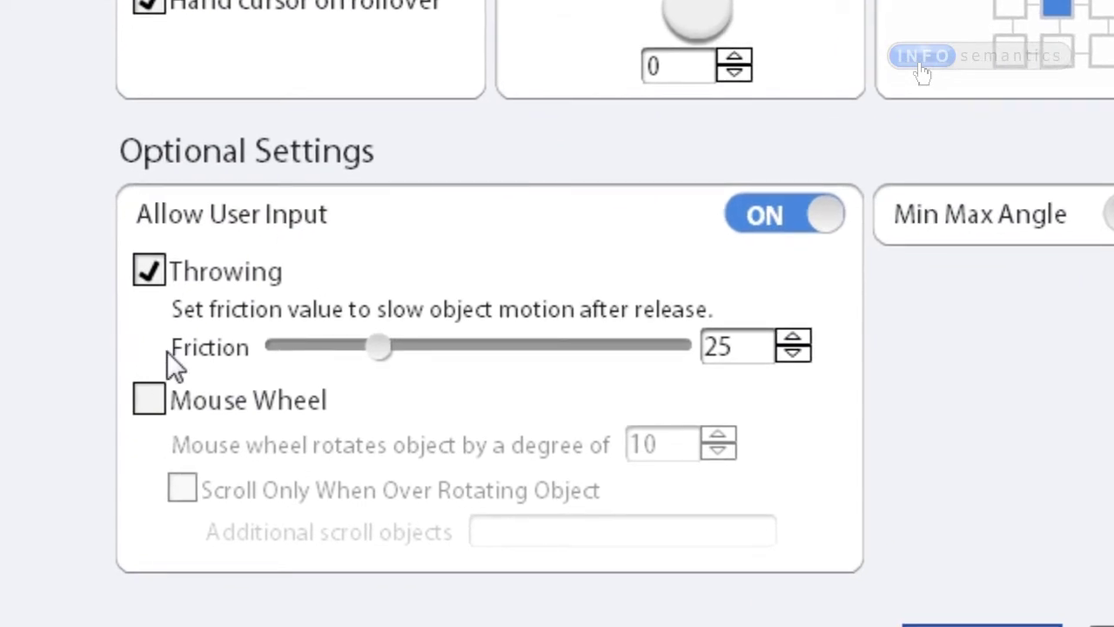
Try the wheel's throwing friction at 100 and at 0, and settle on a value slightly above 14.
left_click_drag(380, 347, 749, 409)
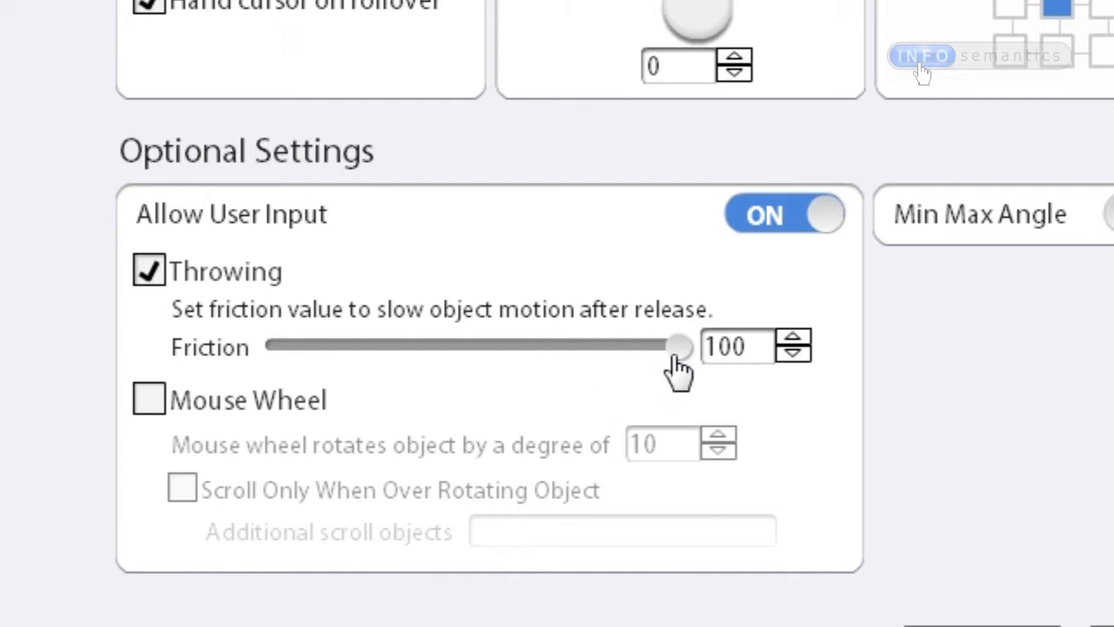
left_click_drag(676, 357, 104, 372)
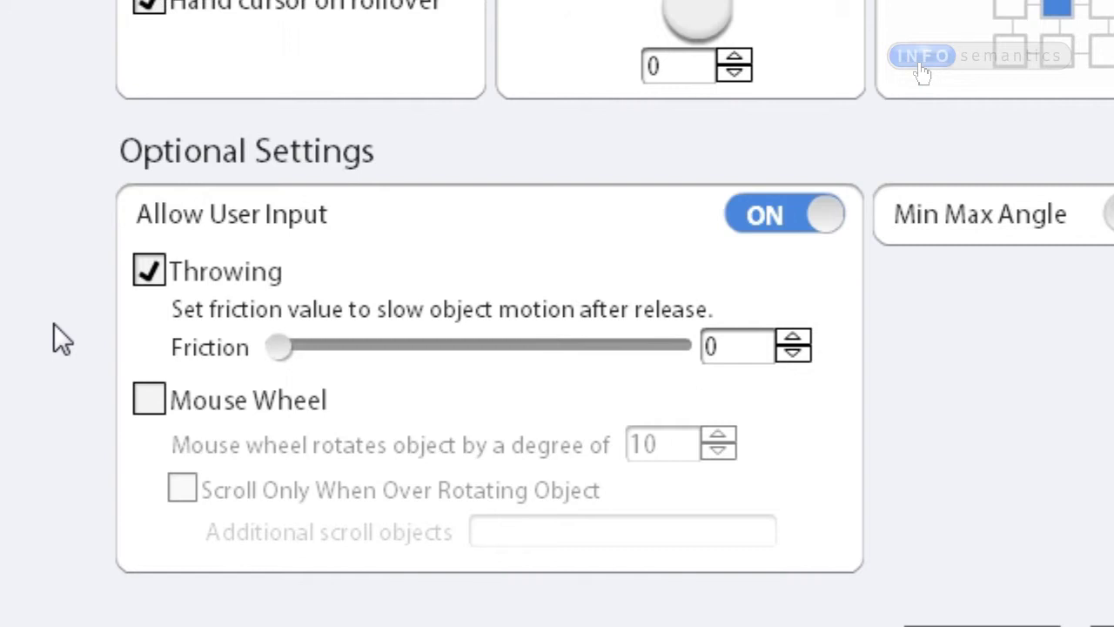
left_click_drag(291, 350, 317, 352)
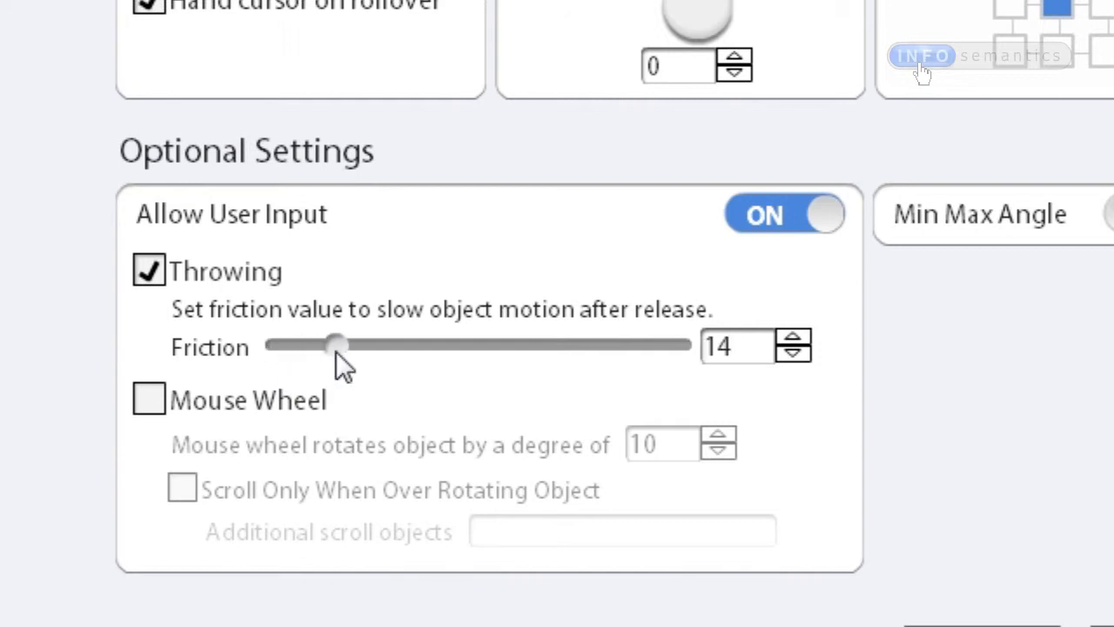
left_click(790, 339)
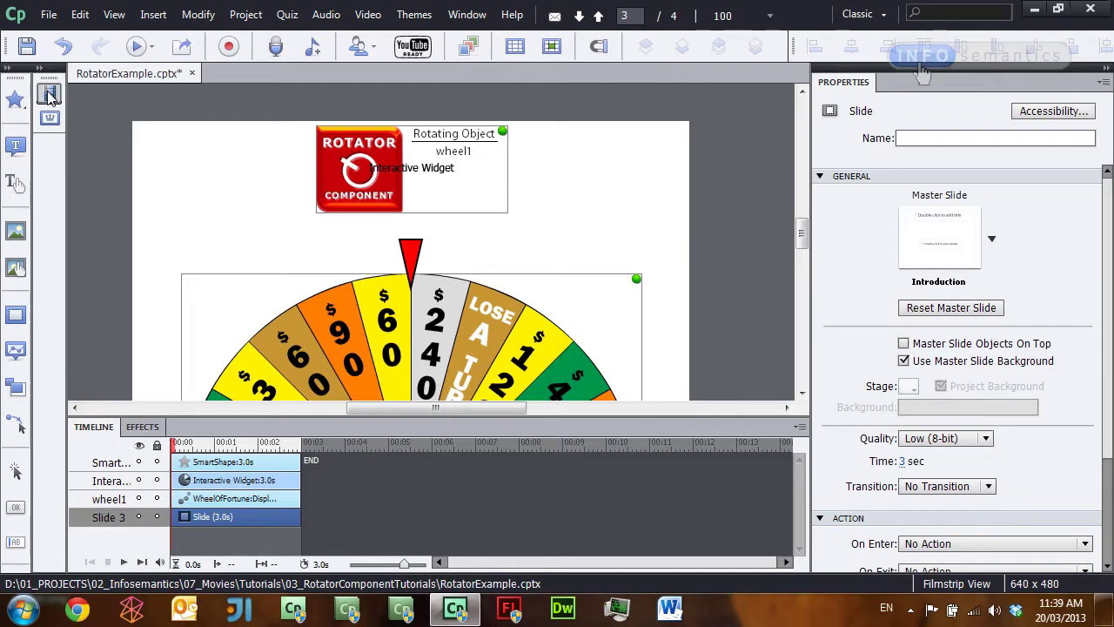
Switch to slide 1, which contains the two knobs, using the filmstrip, and hide the filmstrip again.
left_click(49, 93)
left_click(131, 161)
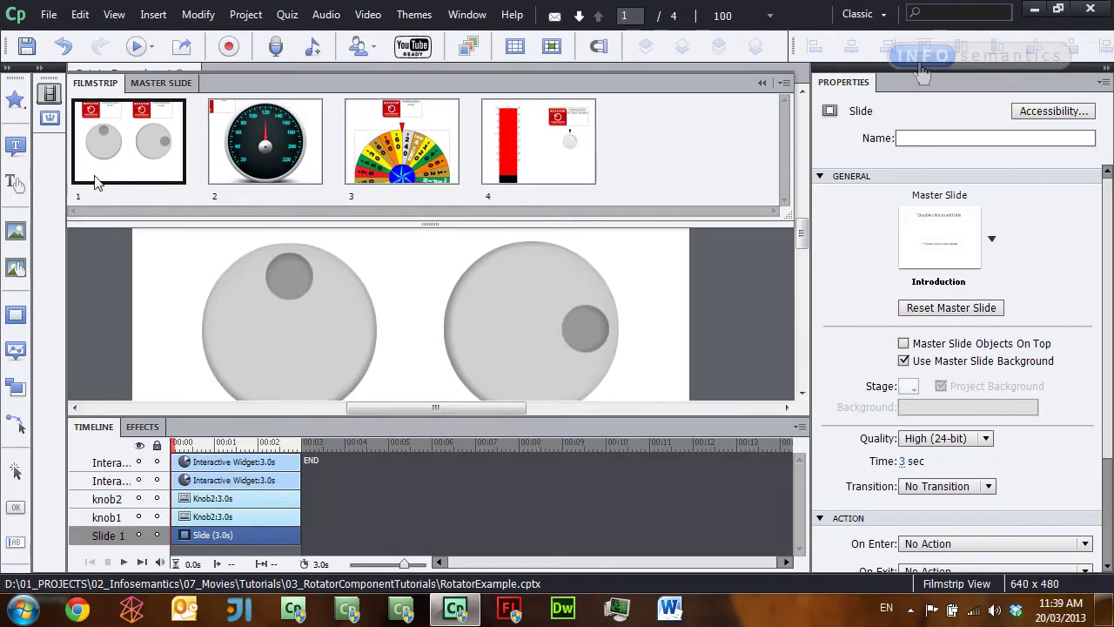
left_click(170, 289)
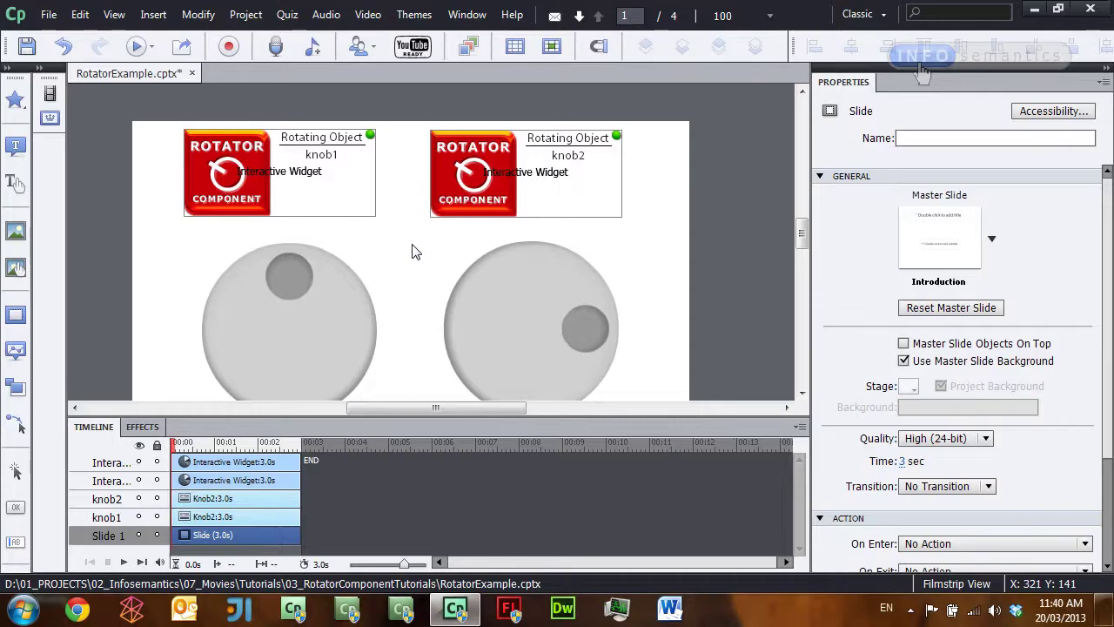
Bind the variable speed to the Rotator widget for knob1, keeping a minimum of 0 and a maximum of 100.
double_click(316, 186)
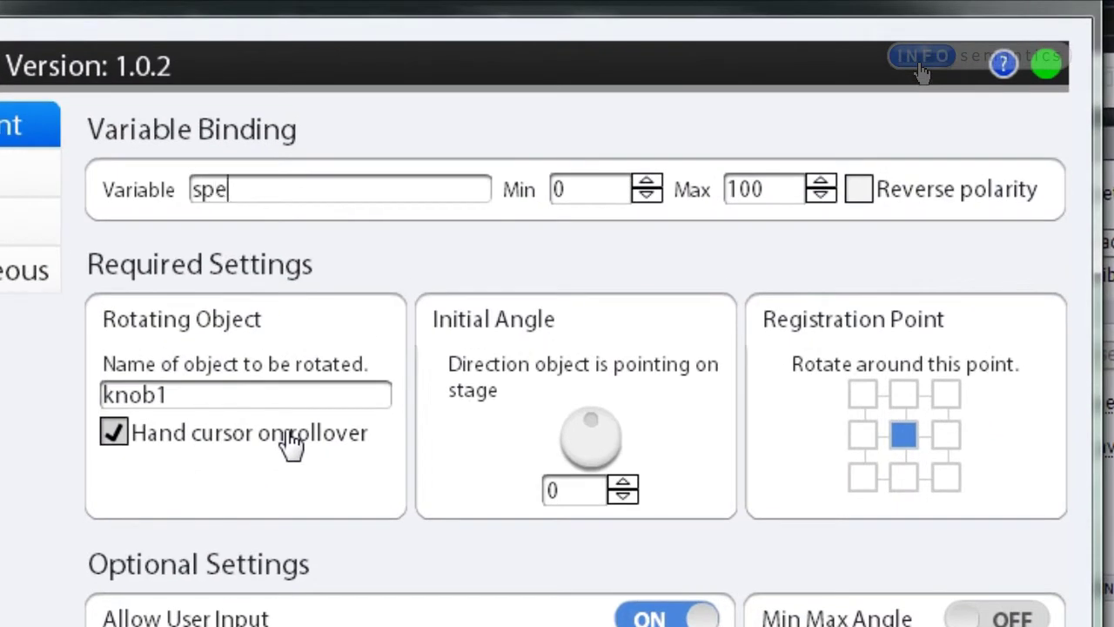
type("ed")
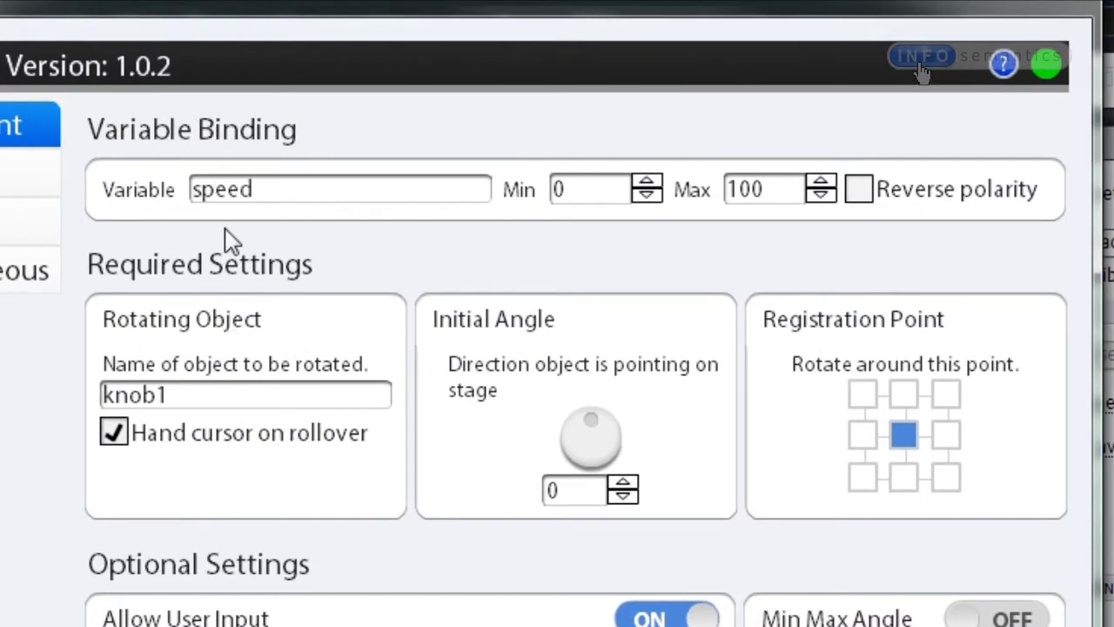
left_click_drag(283, 199, 87, 199)
left_click(409, 195)
left_click(574, 189)
left_click(772, 194)
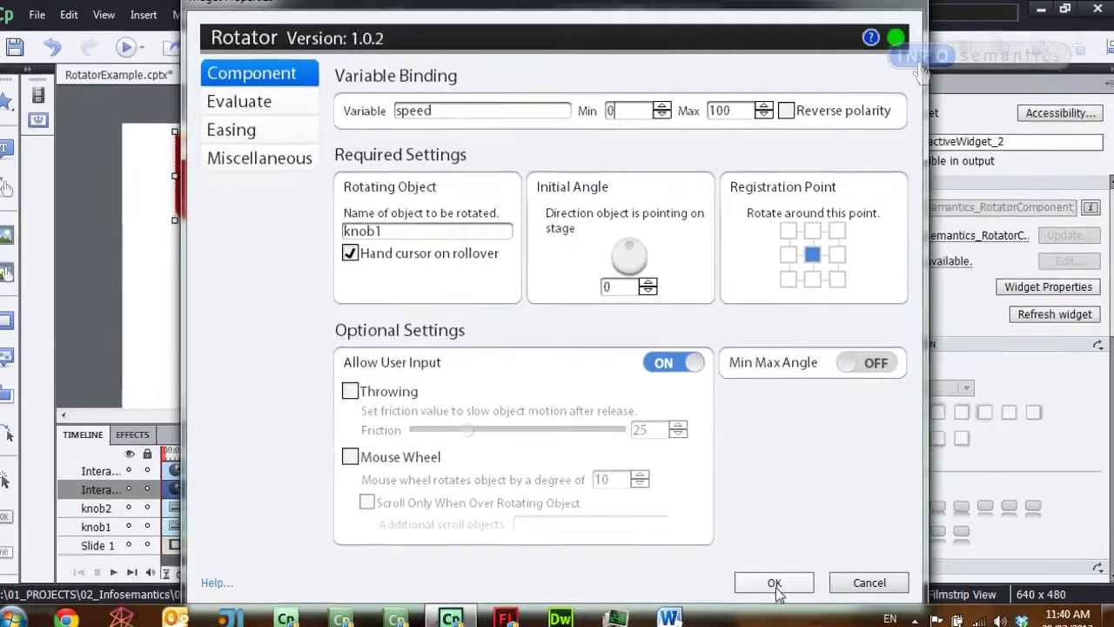
left_click(774, 583)
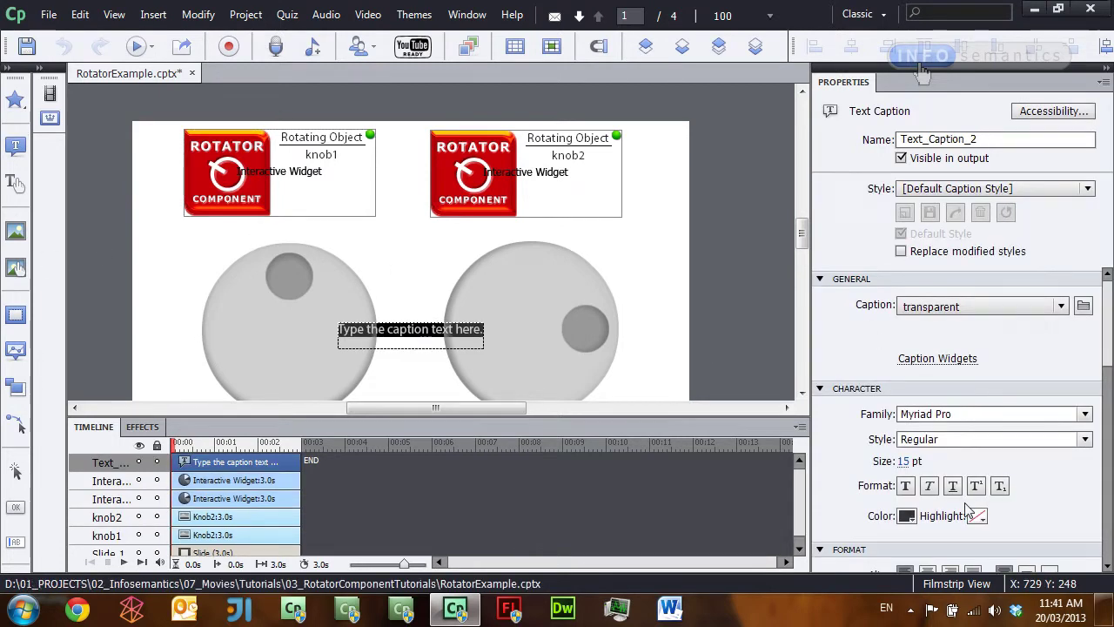
Replace the placeholder text of the new text caption with the user variable speed, maximum length 15.
scroll(966, 509, "down", 5)
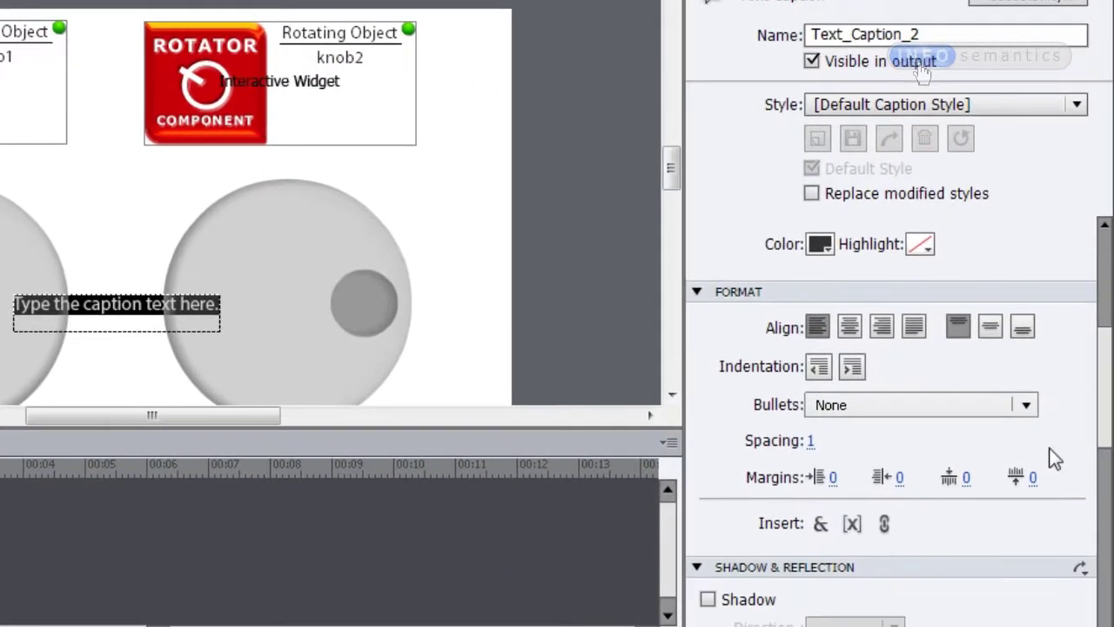
left_click(852, 524)
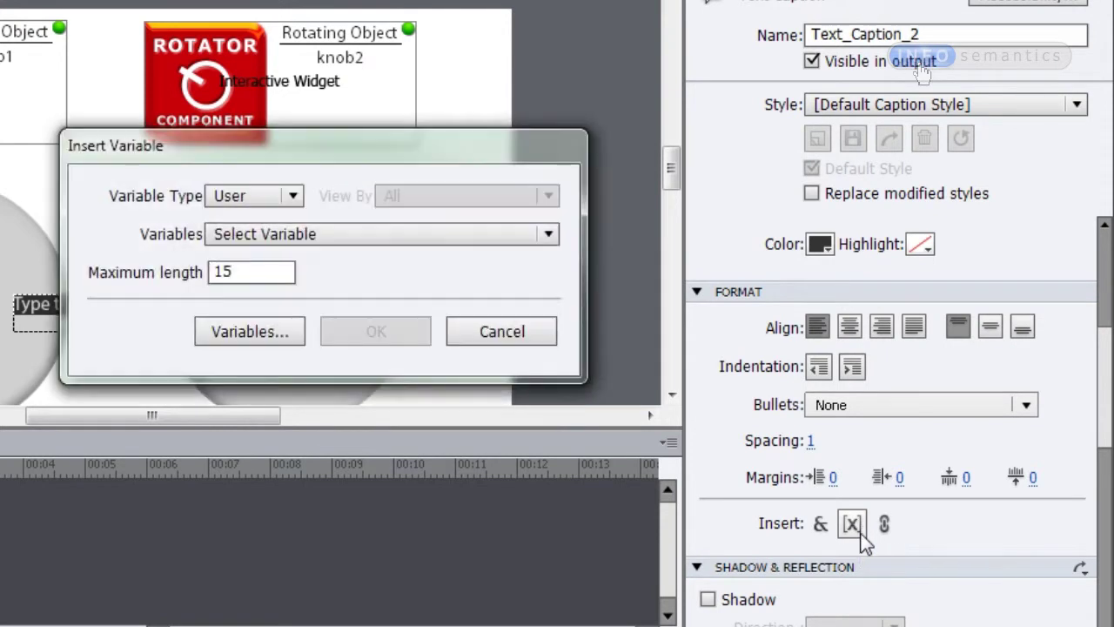
left_click(546, 233)
left_click(393, 296)
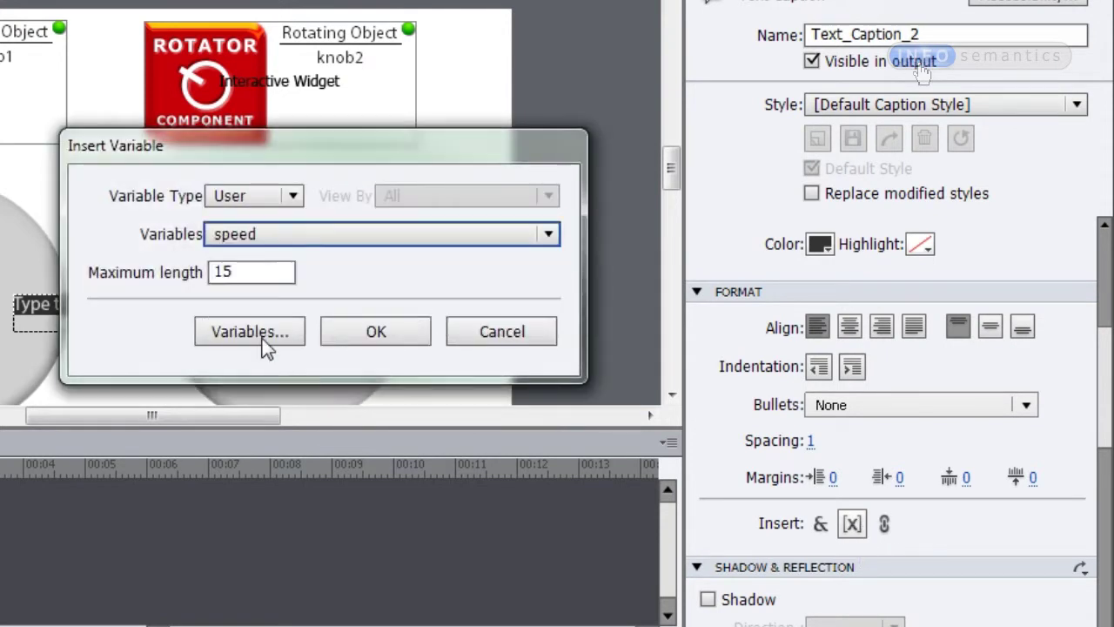
left_click(407, 341)
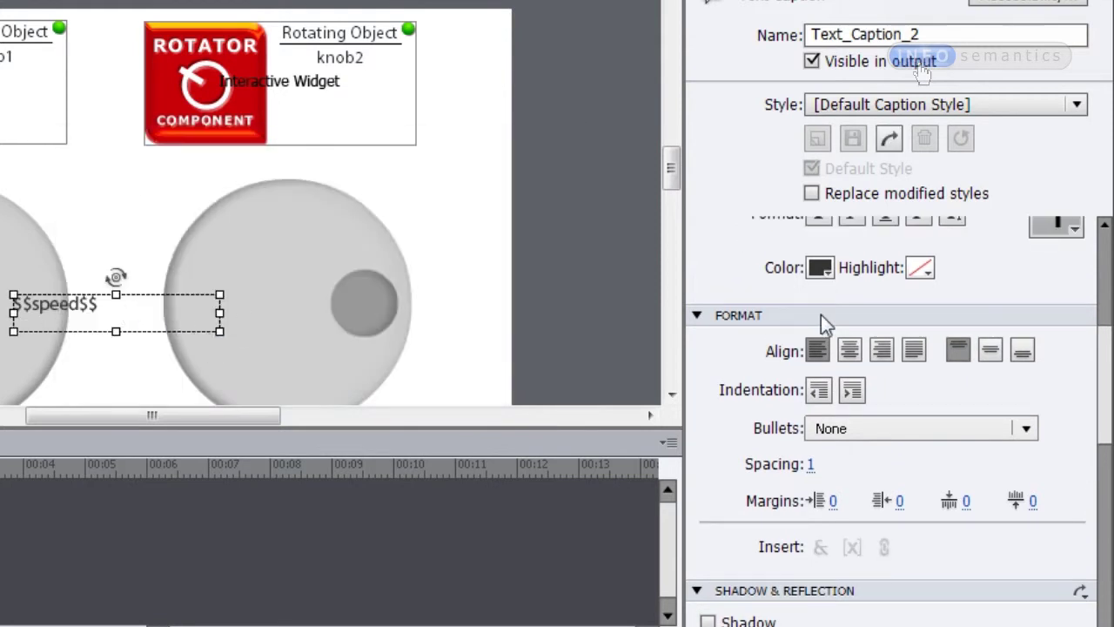
Centre the speed caption's text horizontally and vertically, and move the caption just above the gap between the knobs.
left_click(851, 351)
left_click(989, 350)
left_click_drag(152, 308, 146, 164)
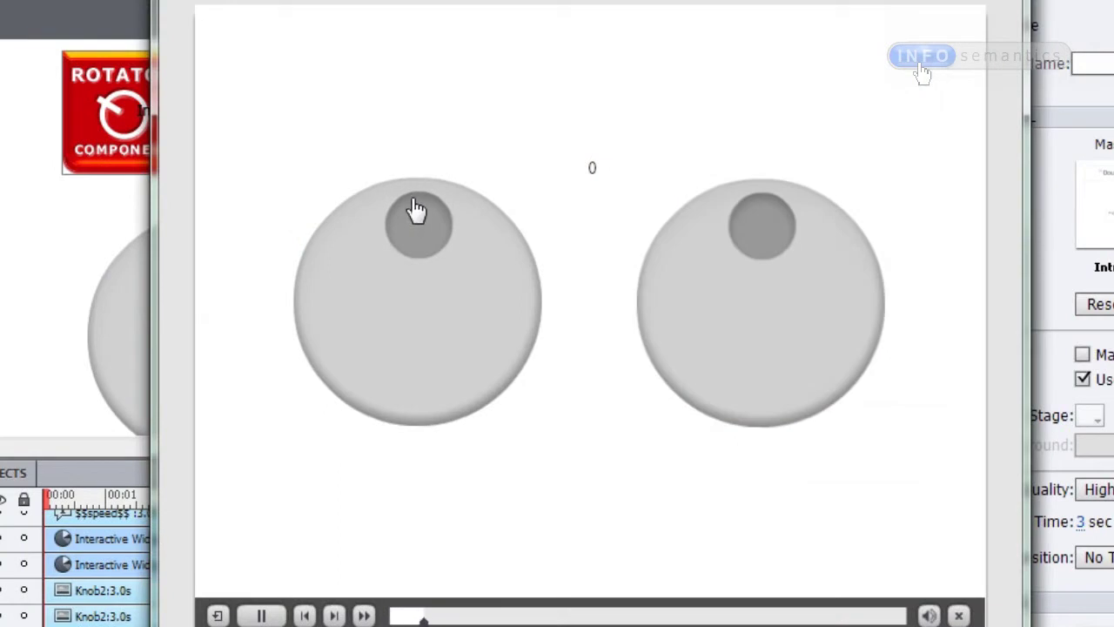
Test rotating the first knob in the preview to check the speed readout, and close the preview.
left_click_drag(416, 210, 422, 116)
left_click_drag(425, 117, 401, 3)
key("Escape")
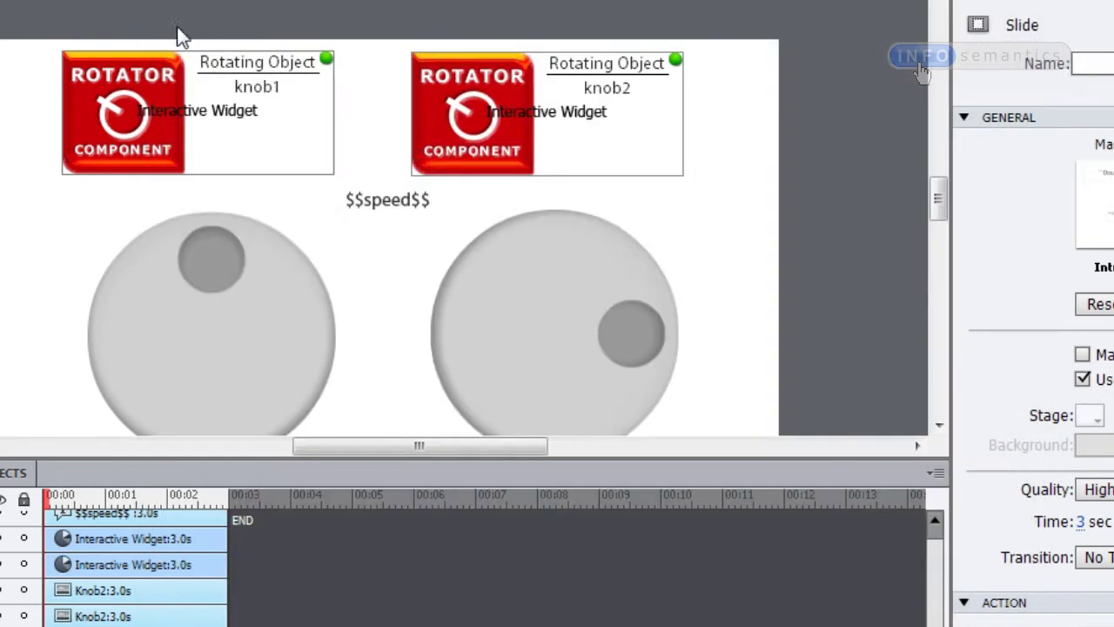
Turn on Min Max Angle in the Rotator settings for knob1.
left_click(200, 33)
key("F4")
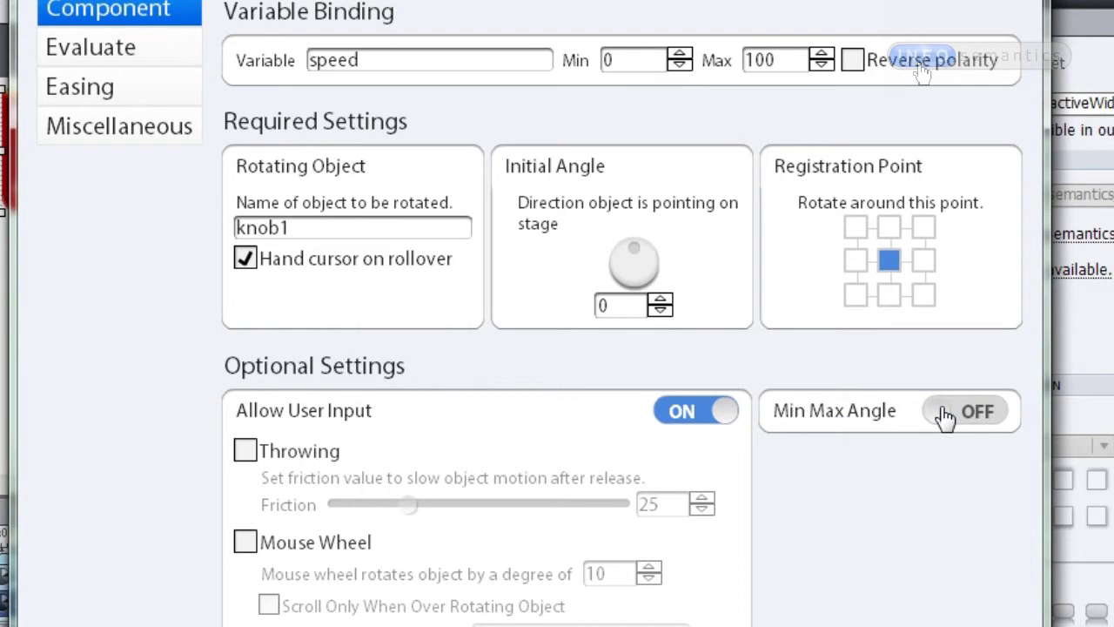
left_click(945, 418)
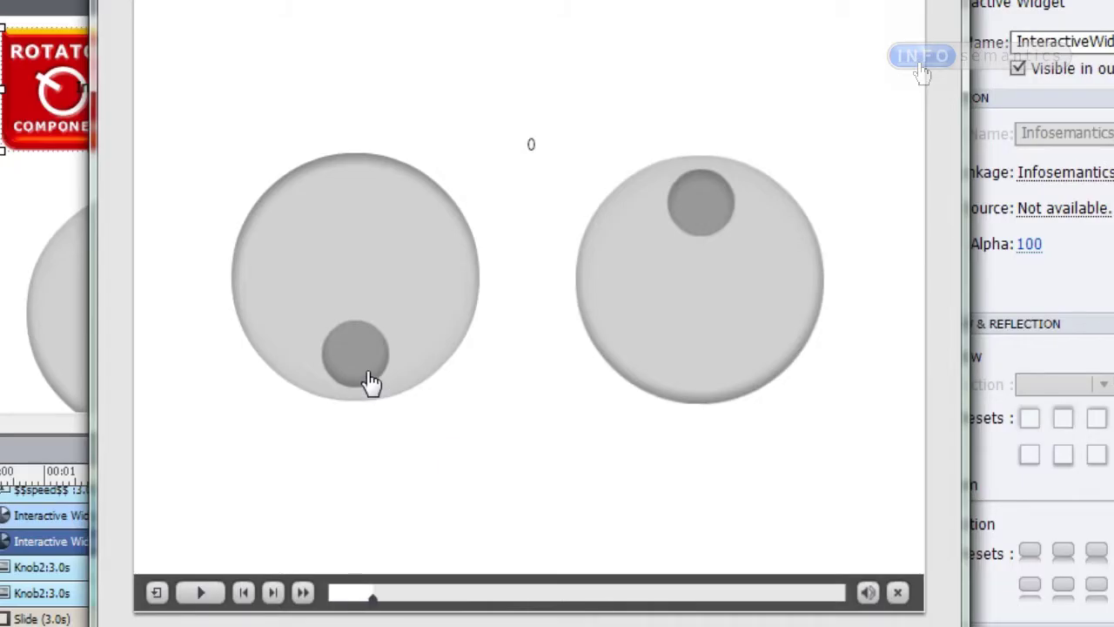
Test the angle limits by rotating the first knob both ways in the preview, and close the preview.
left_click_drag(365, 381, 589, 435)
left_click_drag(370, 376, 226, 518)
left_click_drag(313, 342, 314, 9)
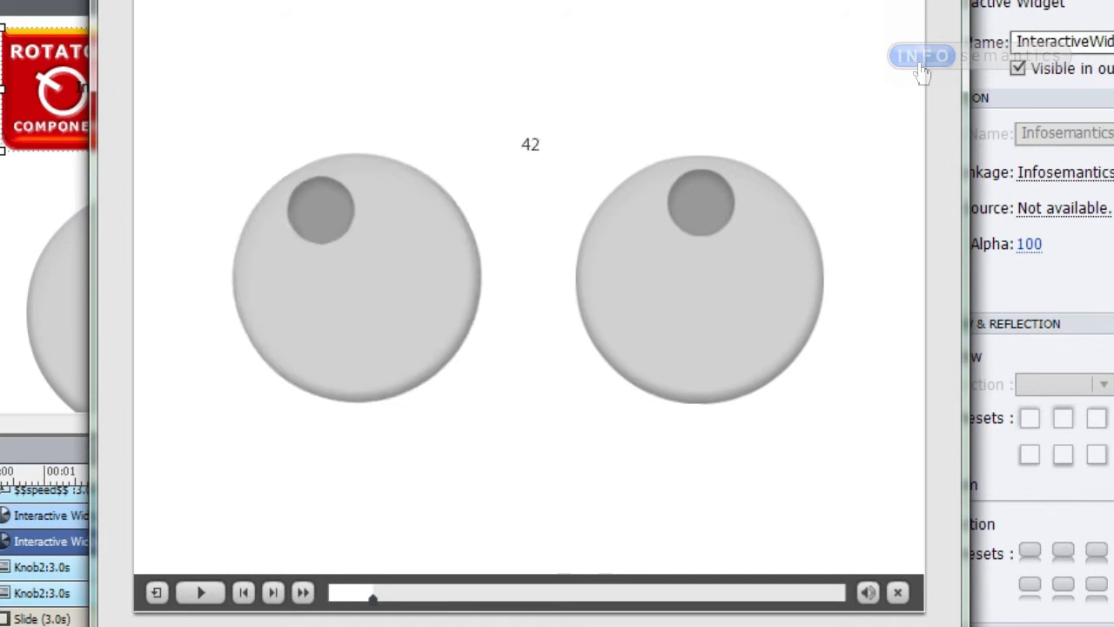
left_click(572, 65)
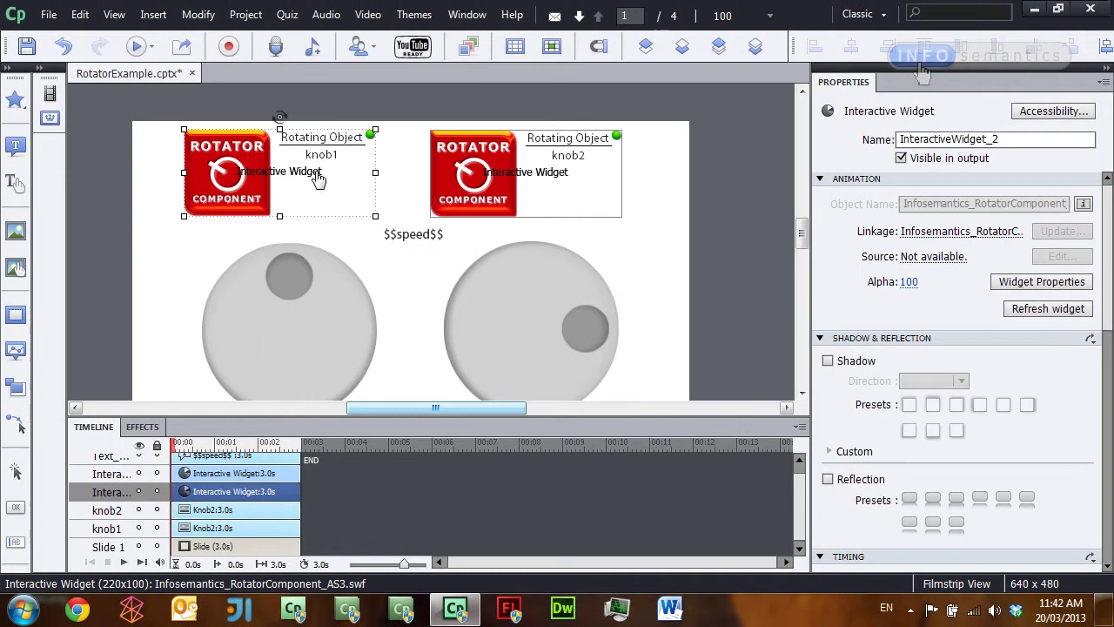
Turn off Min Max Angle in the Rotator settings for knob1.
double_click(317, 179)
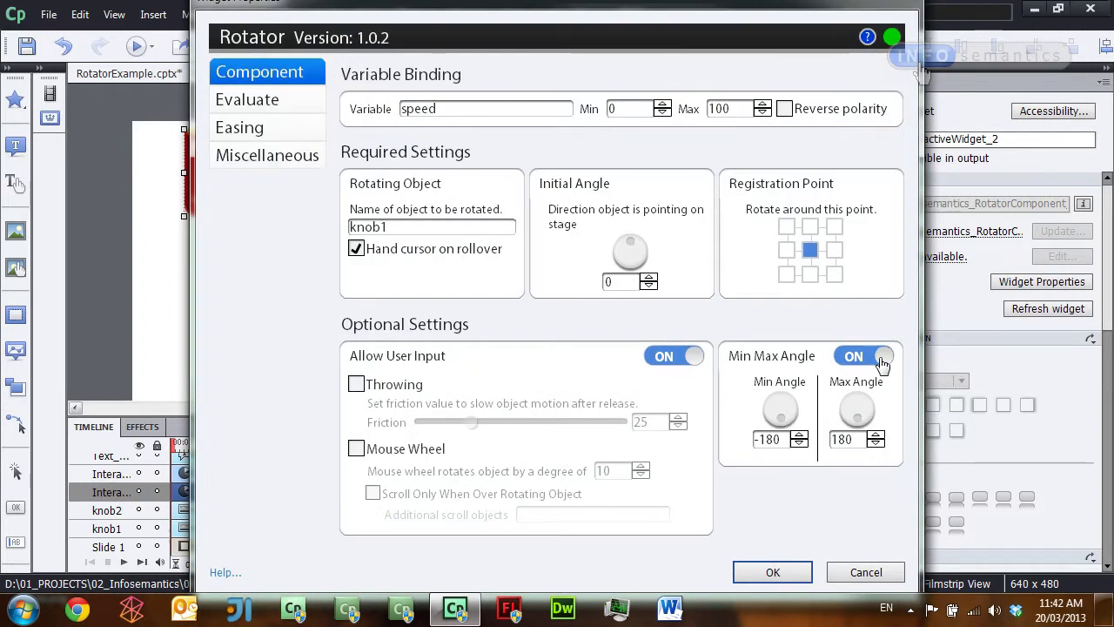
left_click(883, 364)
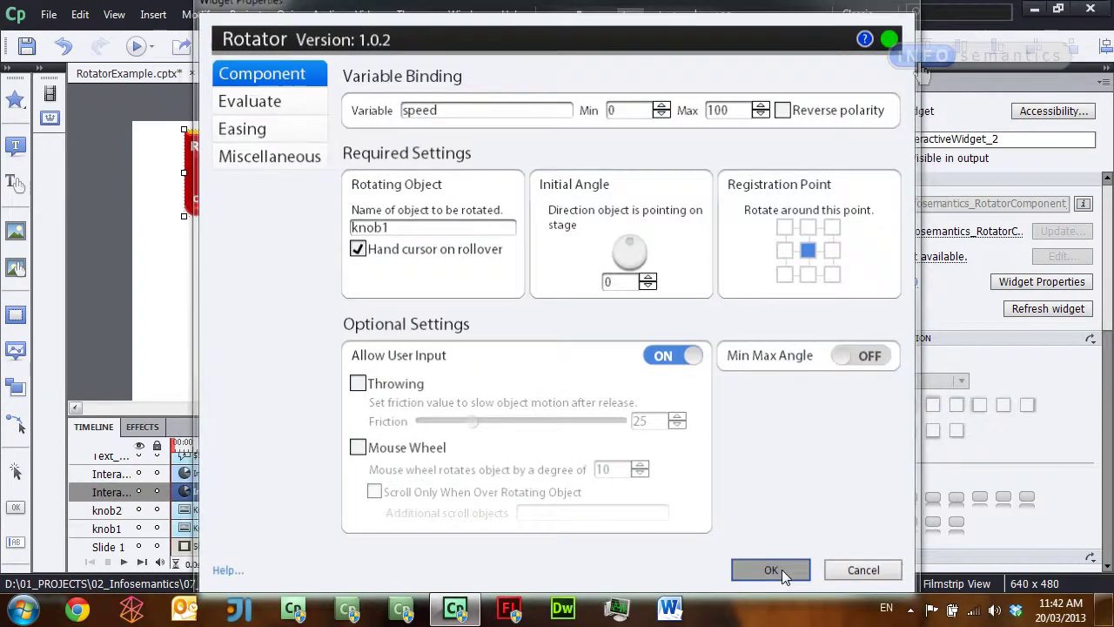
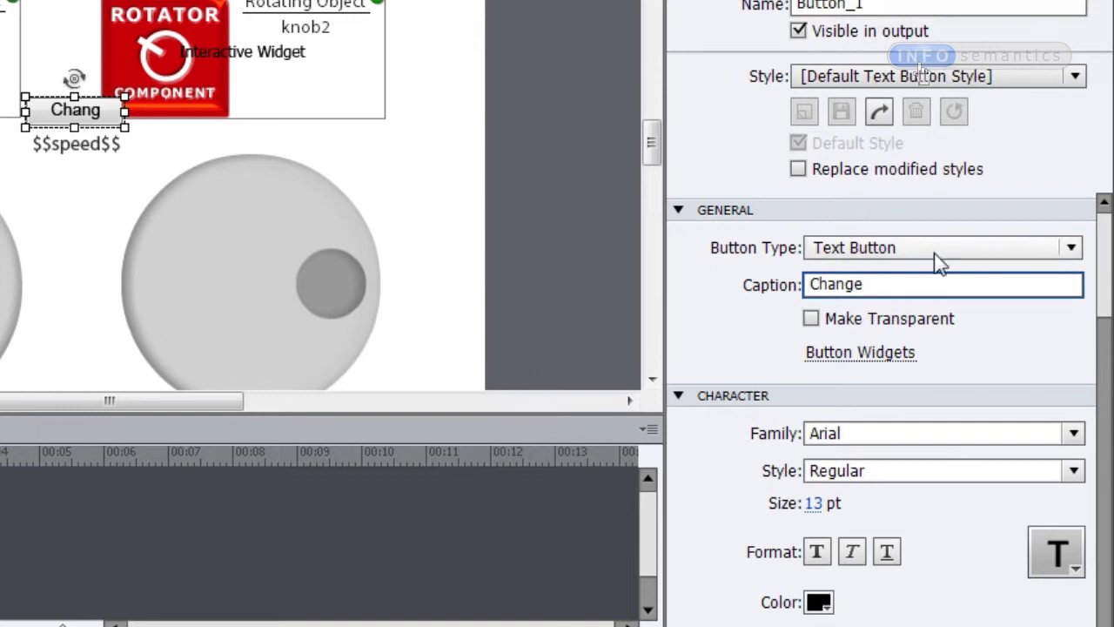
Caption the new button "Change", set its On Success action to Assign, and choose the variable and the value to assign.
mouse_move(124, 111)
left_mouse_down()
mouse_move(138, 113)
mouse_move(105, 111)
left_mouse_up()
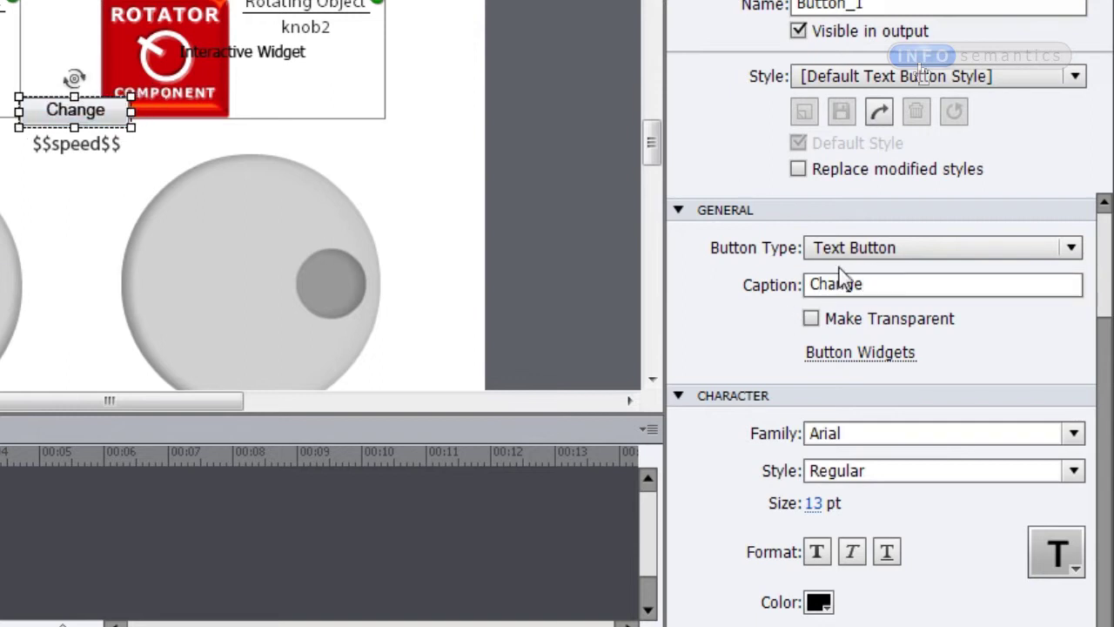
left_click_drag(1104, 298, 1096, 385)
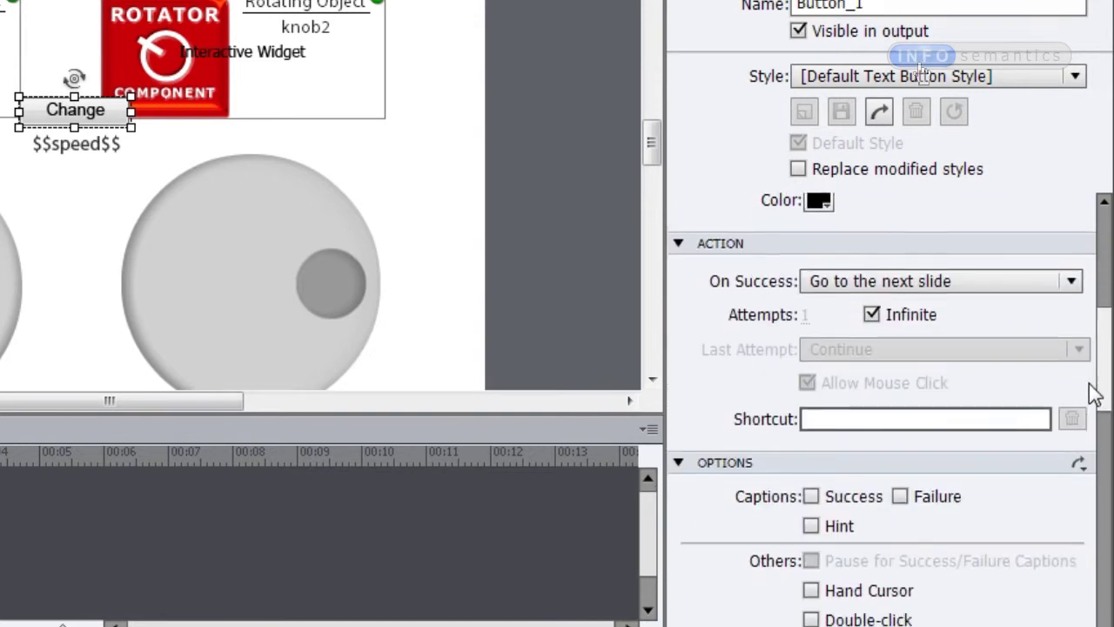
left_click(1072, 271)
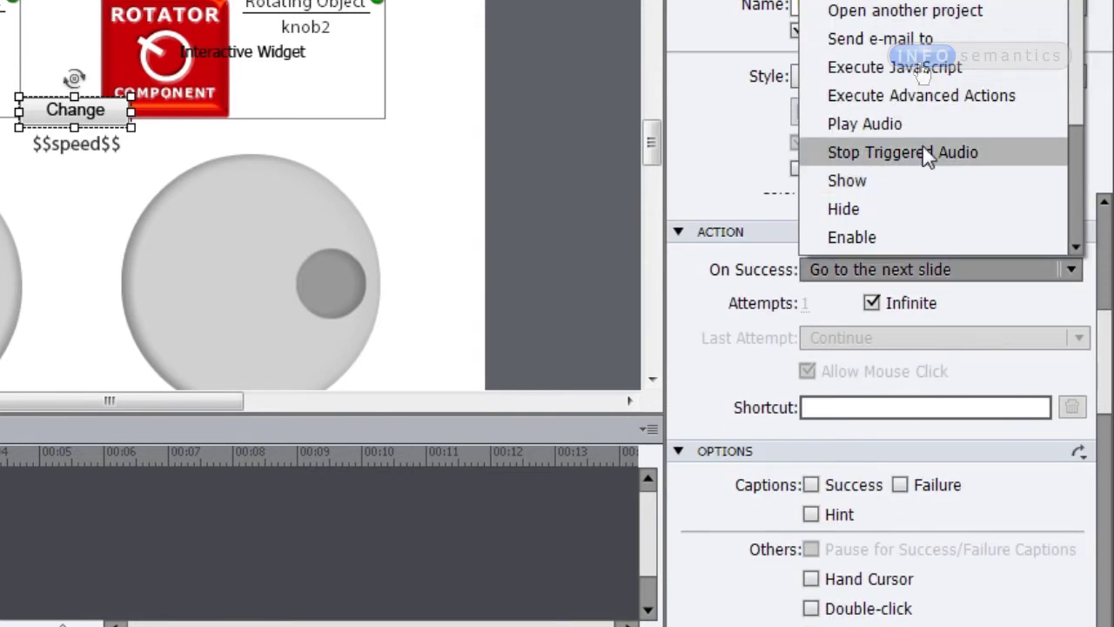
left_click_drag(1075, 132, 1062, 243)
left_click(857, 129)
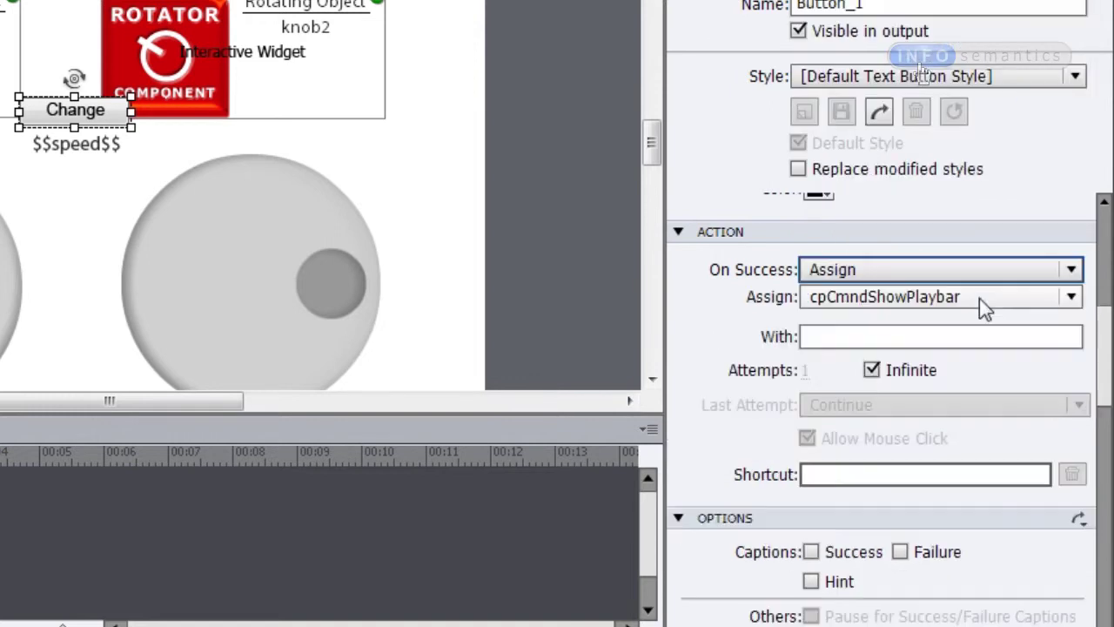
left_click(925, 300)
left_click(931, 441)
left_click(884, 340)
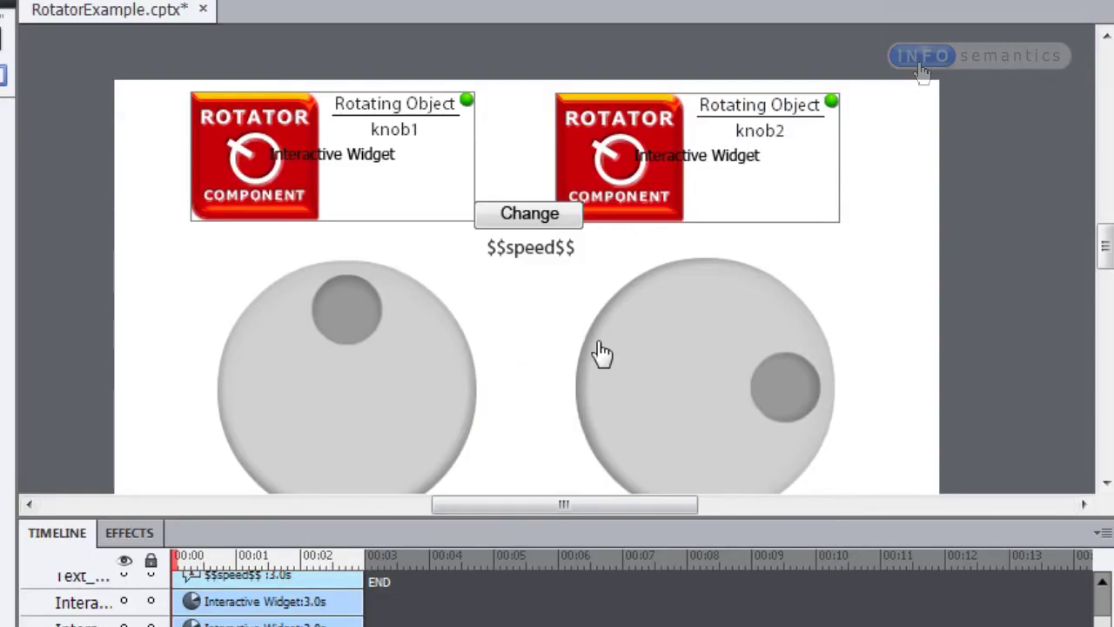
Preview the project, rotate the first knob clockwise, and test the Change button.
key("F12")
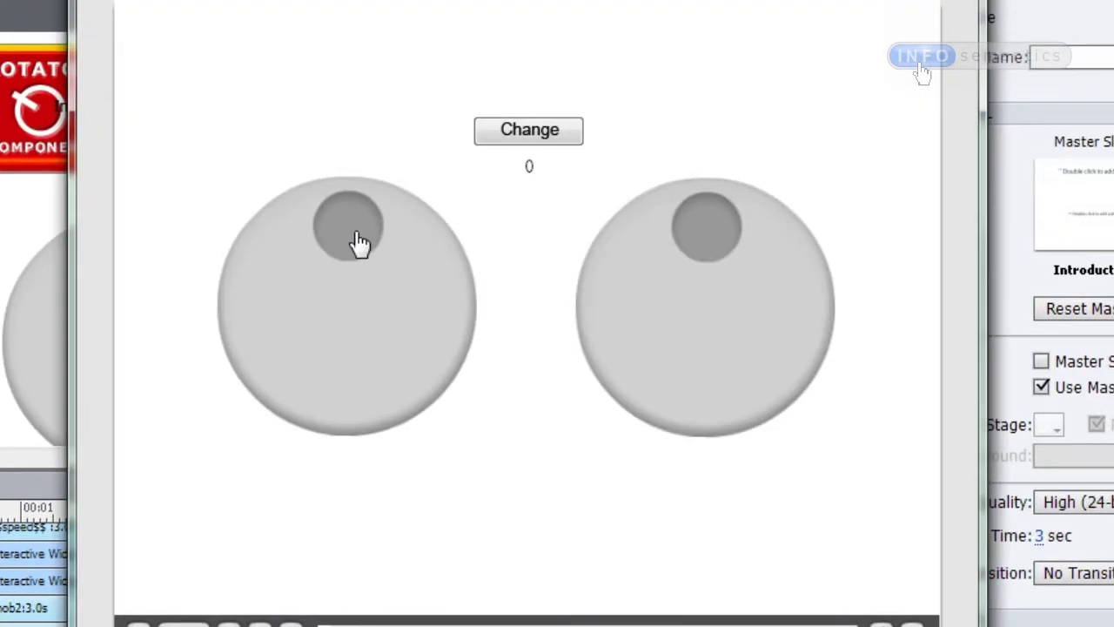
left_click_drag(356, 241, 455, 296)
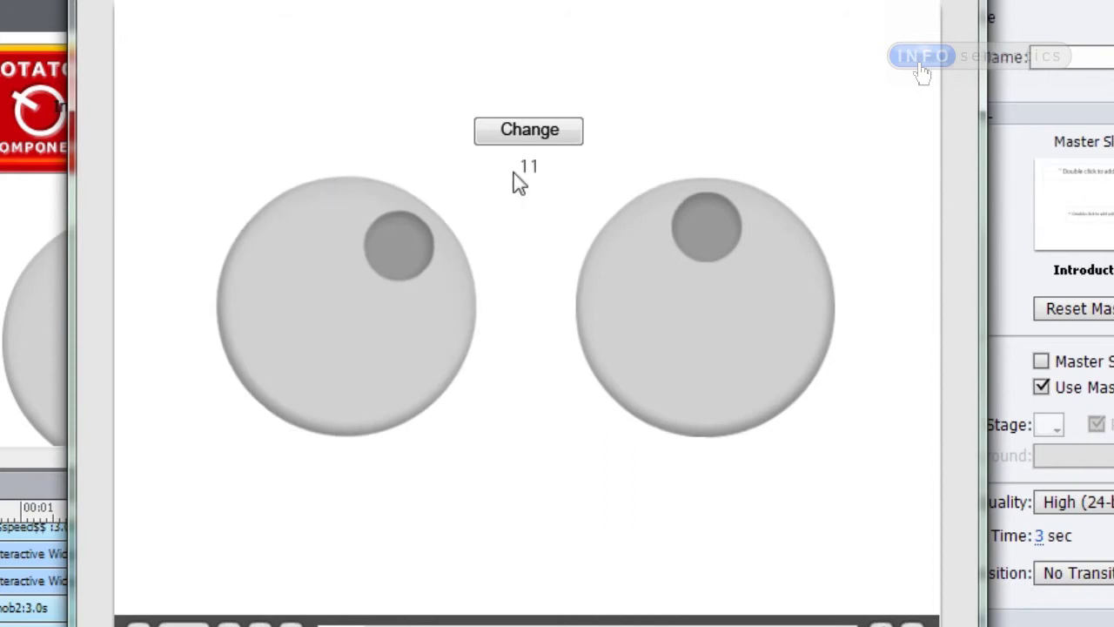
left_click(554, 144)
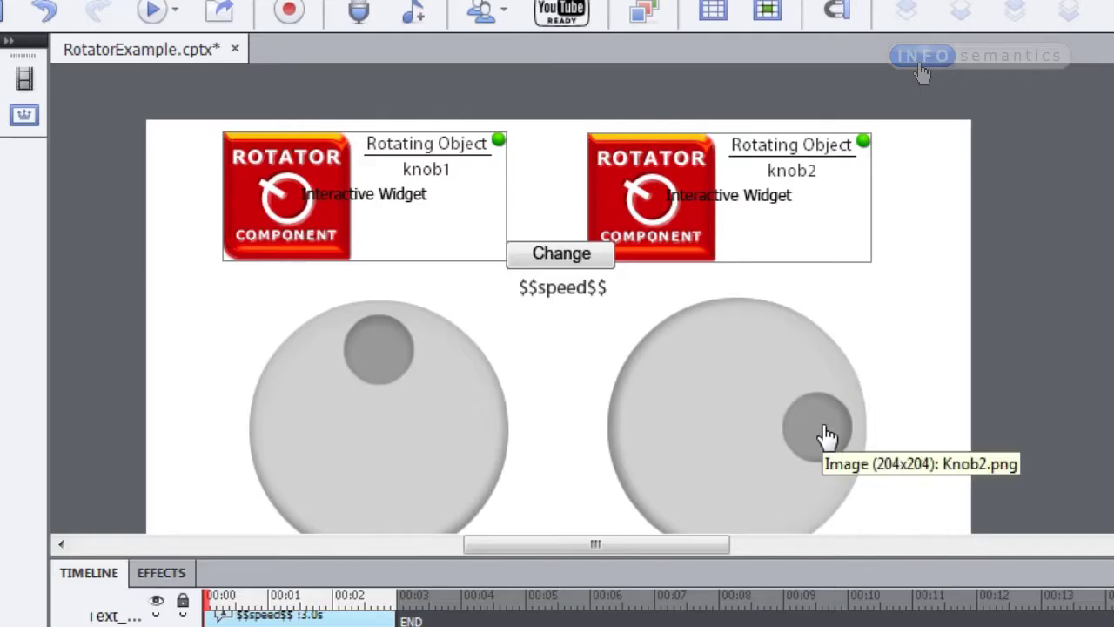
Open the Rotator widget settings for knob2.
left_click(728, 249)
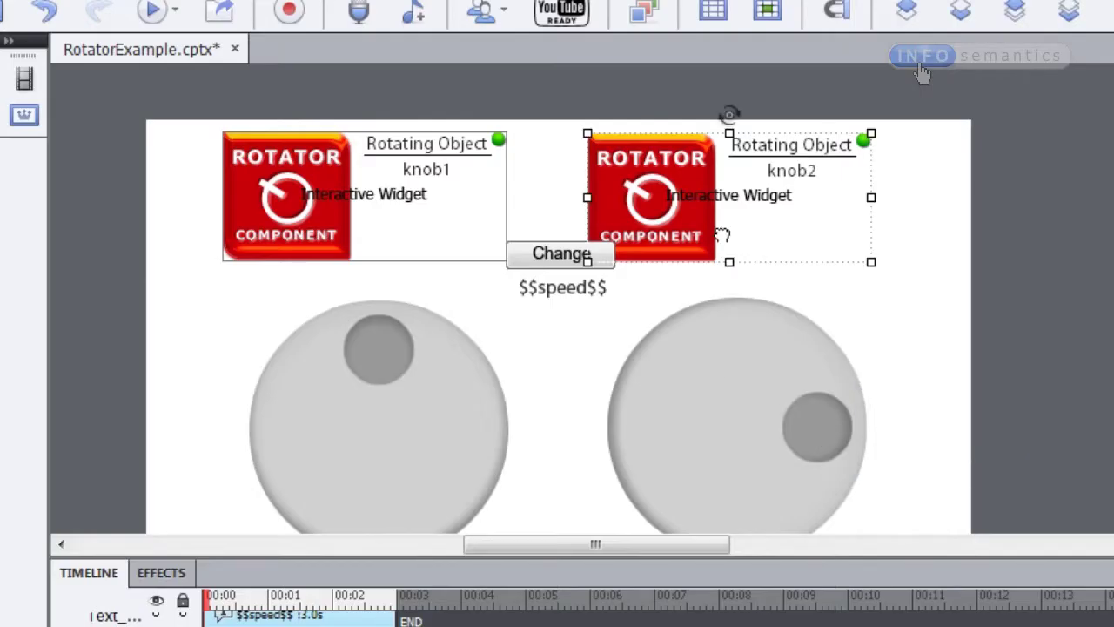
double_click(722, 235)
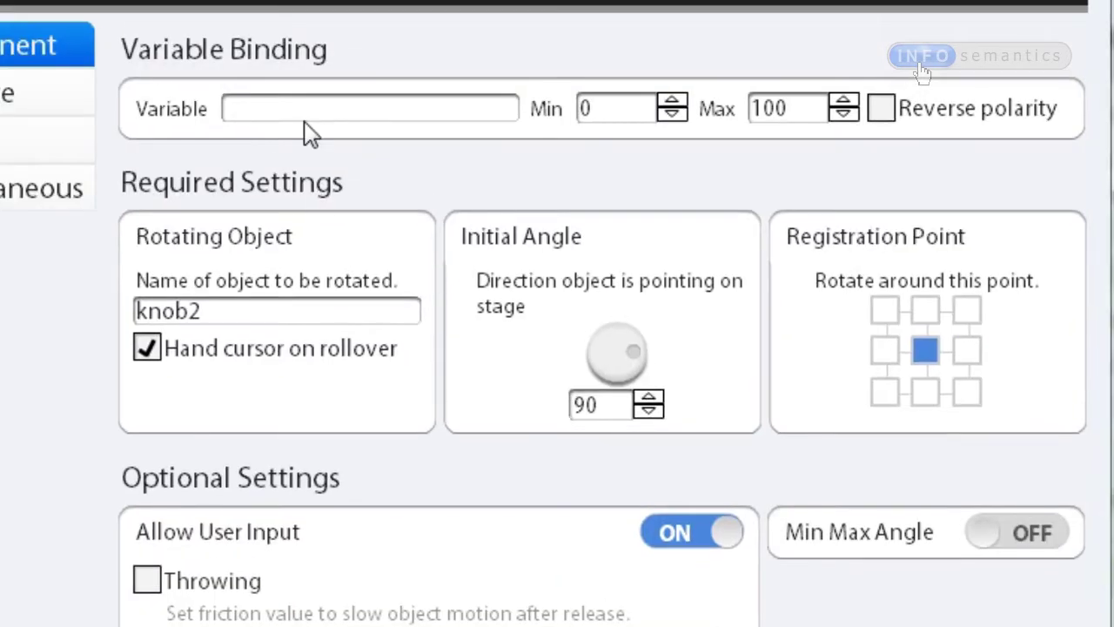